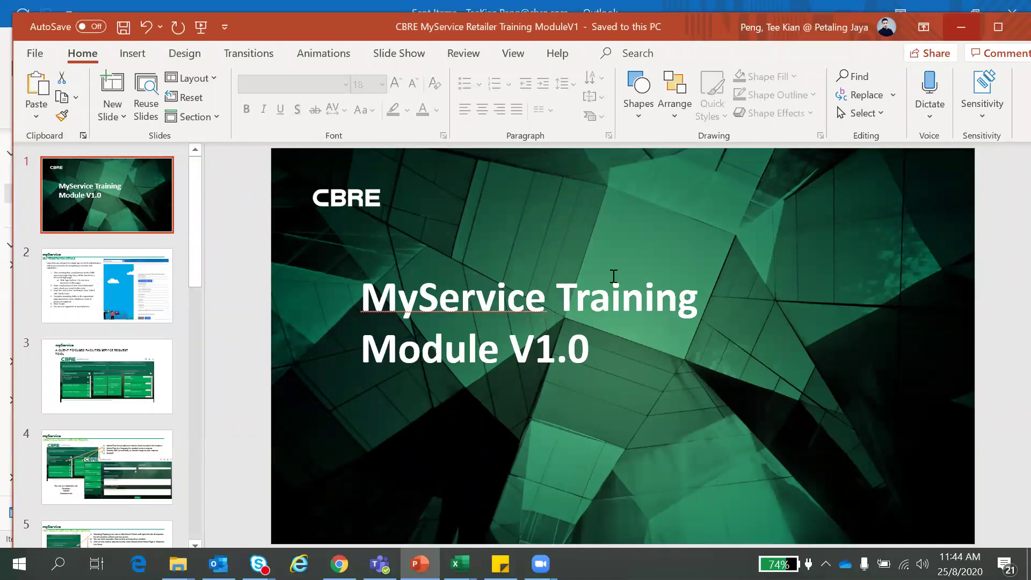
- Advance from the self-registration details slide to slide 4, 'CREATING A FACILITY SERVICE REQUEST'
left_click(129, 281)
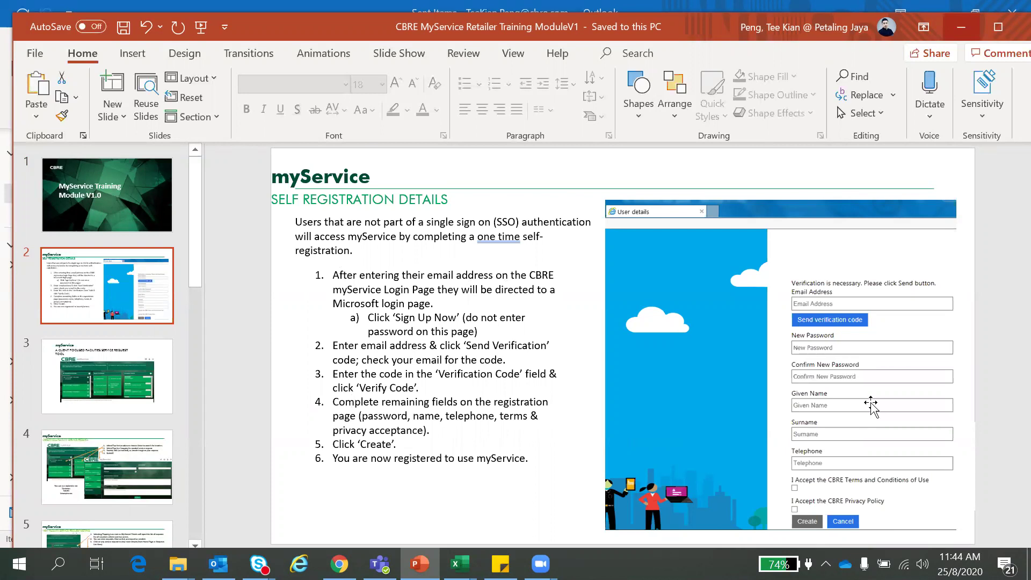
scroll(870, 403, "down", 1)
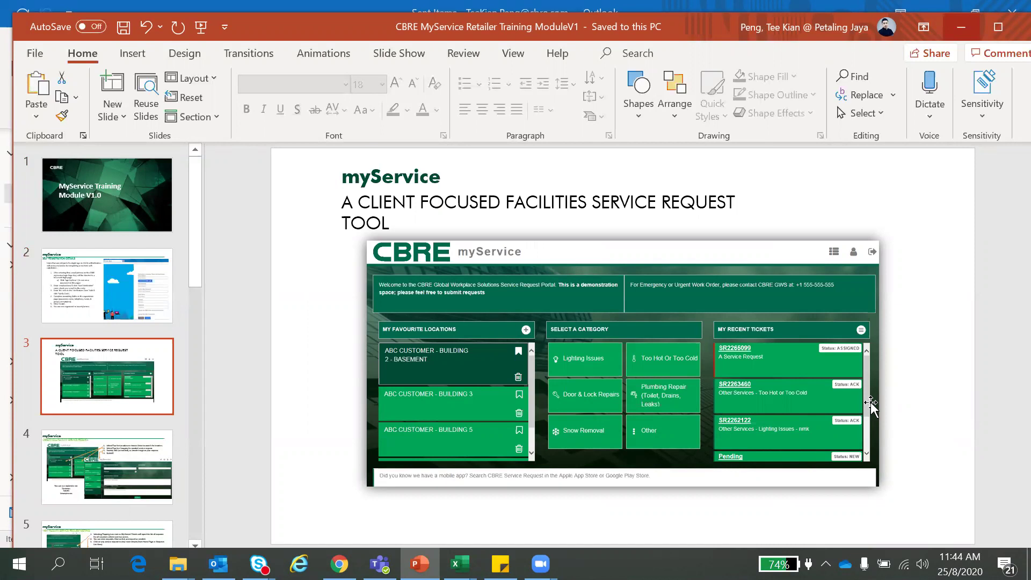
scroll(870, 403, "down", 1)
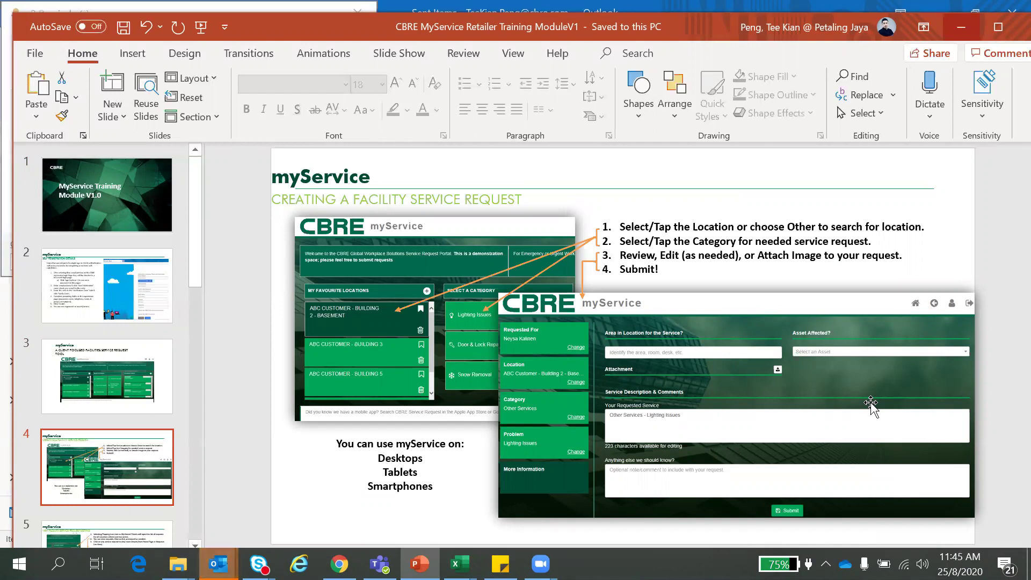
- Move past the request listing slide to slide 6, 'VIEW DETAILS FOR A FACILITY SERVICE REQUEST'
scroll(871, 405, "down", 1)
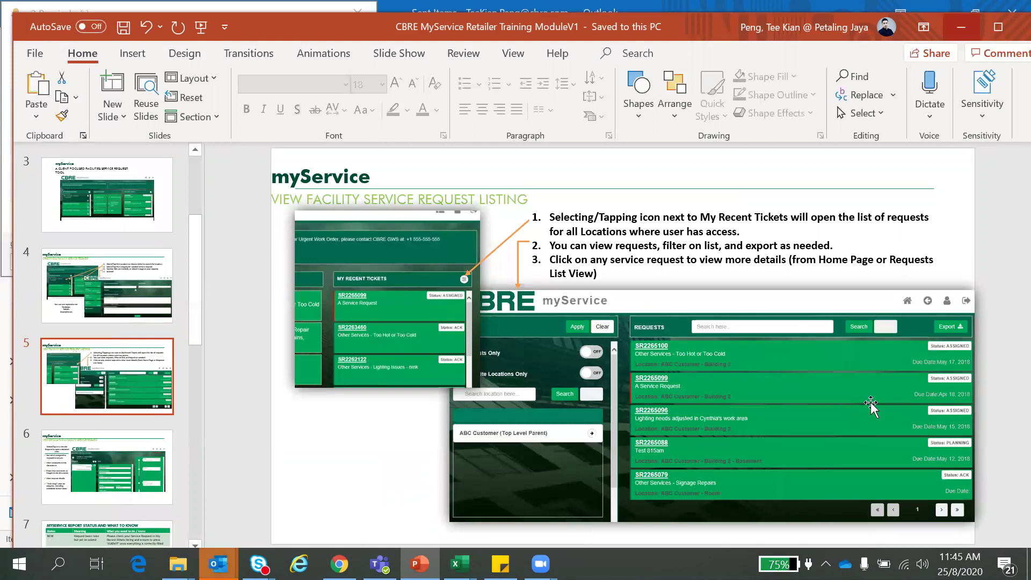
scroll(871, 406, "down", 1)
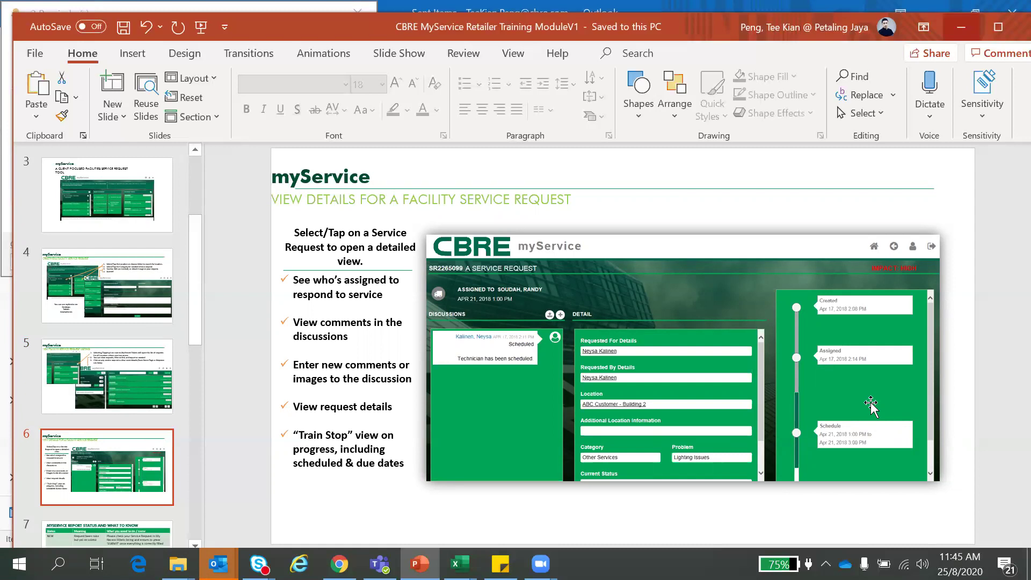
scroll(871, 405, "down", 2)
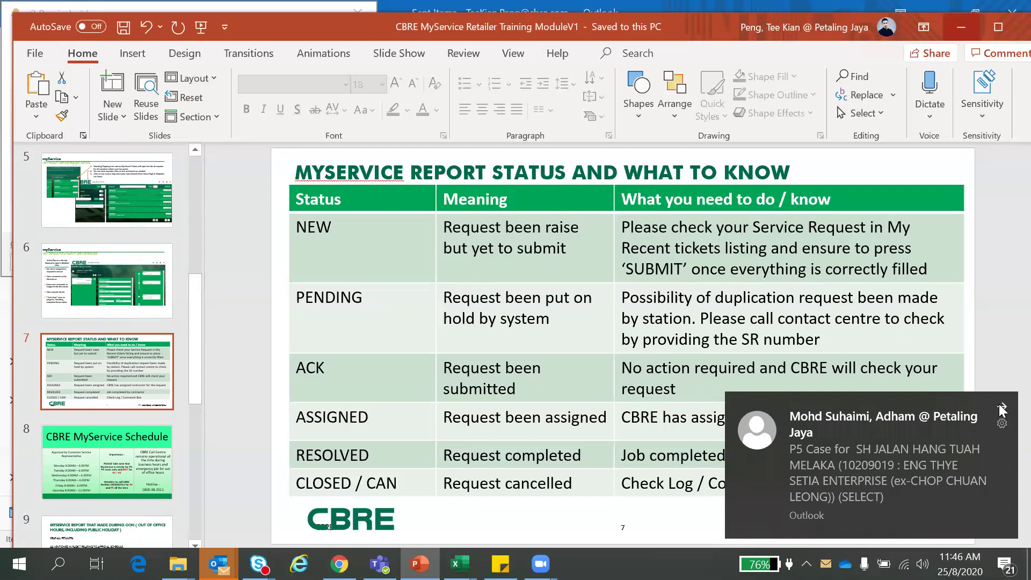
- Close the Outlook notification covering the status table on slide 7
left_click(1002, 408)
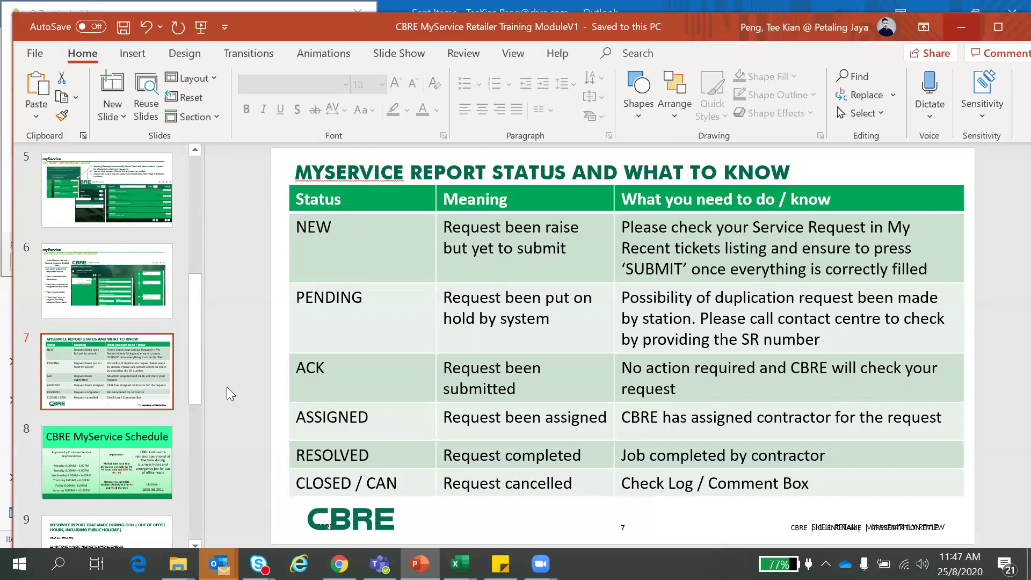
- Jump to slide 8, 'CBRE MyService Schedule', and continue through the deck
left_click(161, 488)
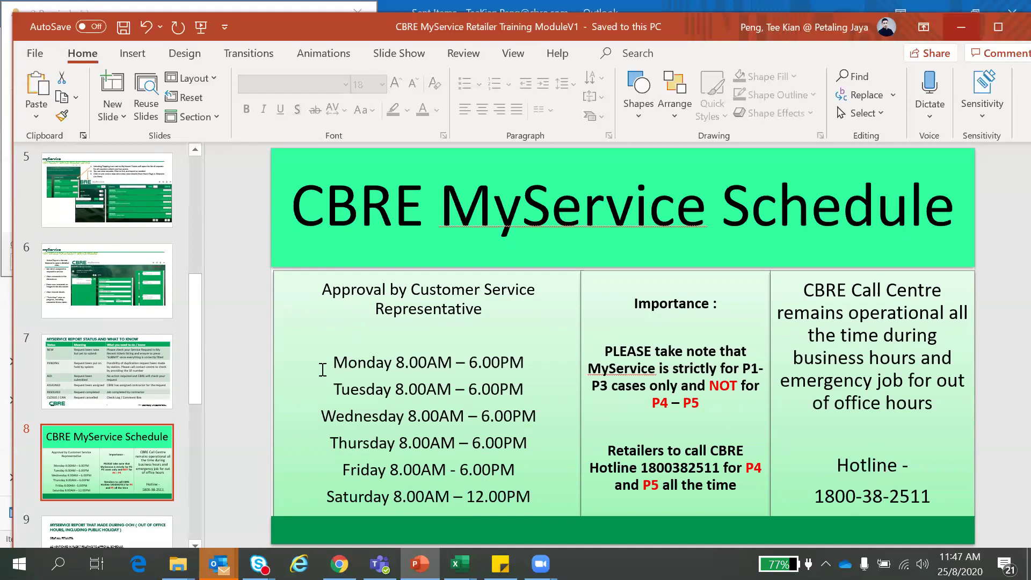
scroll(170, 415, "down", 3)
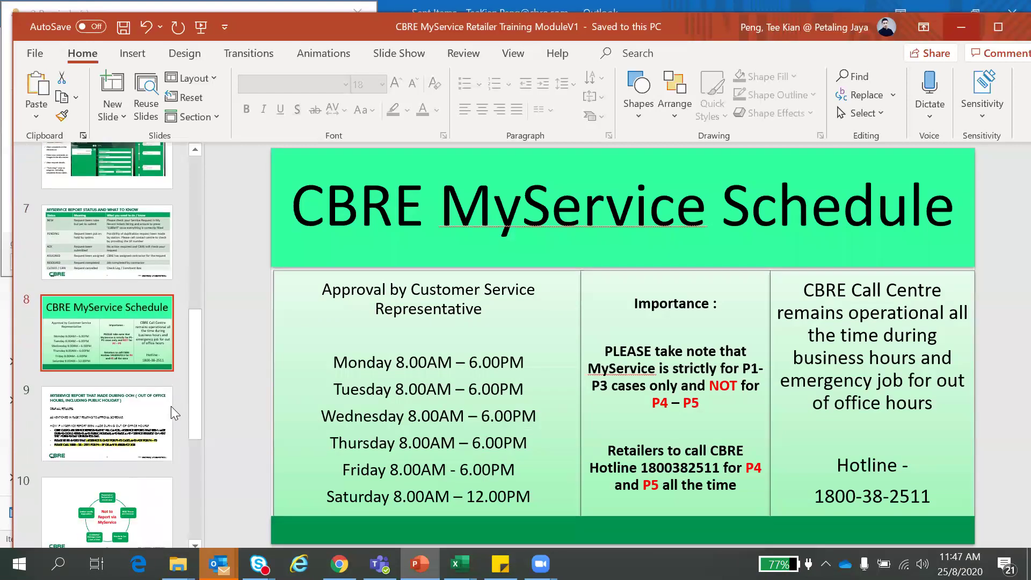
left_click(168, 421)
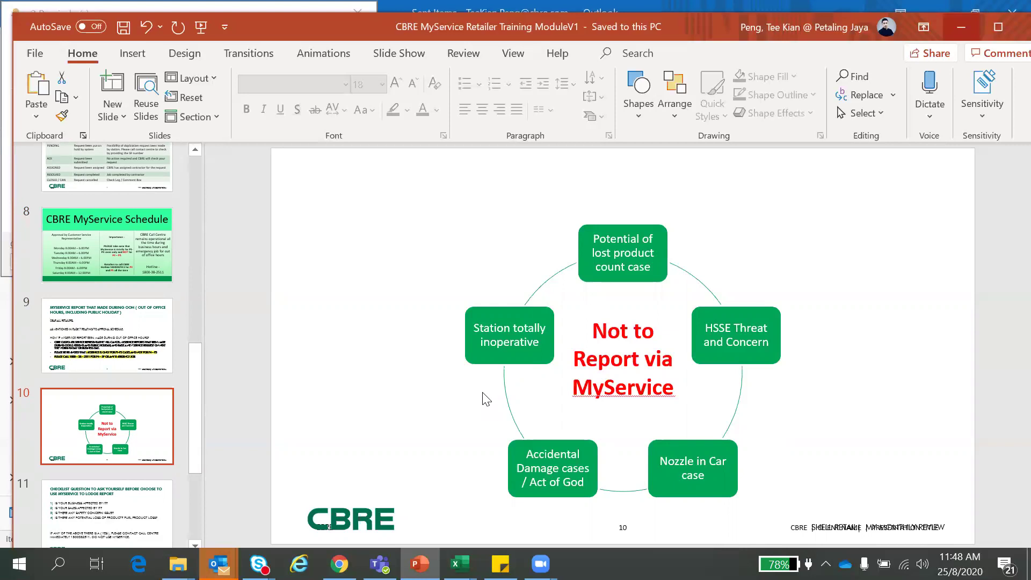
- Advance to slide 11, the four-question checklist before lodging a MyService report
scroll(256, 407, "down", 1)
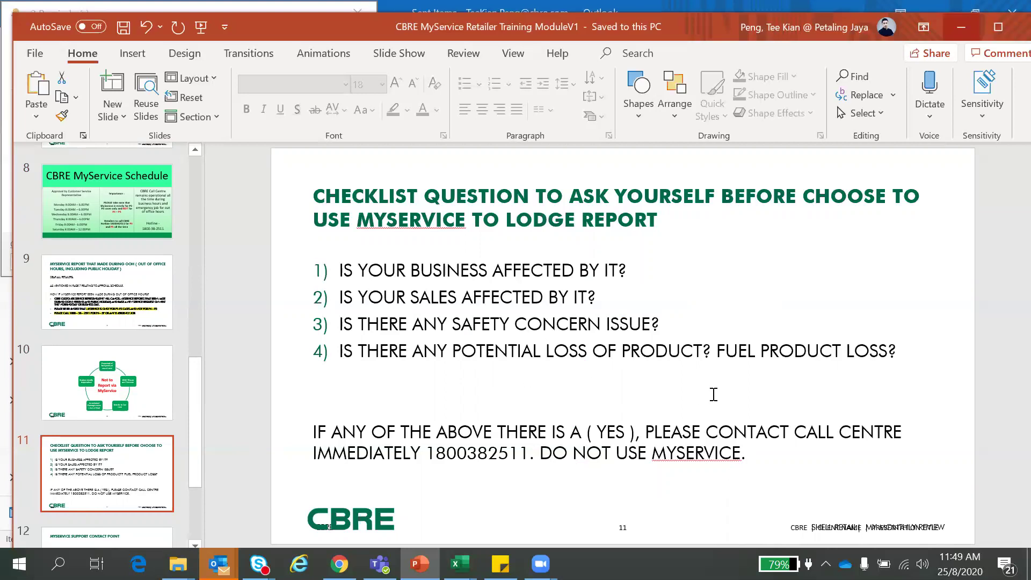
- Move to the support contact slide 12, then switch to the myService dashboard in Chrome
scroll(714, 394, "down", 1)
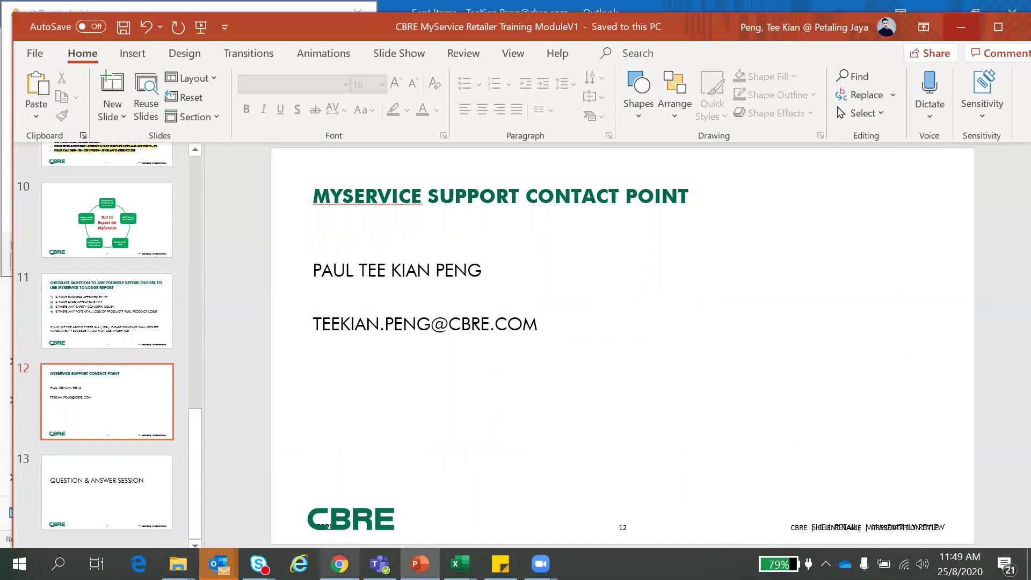
key("alt+Tab")
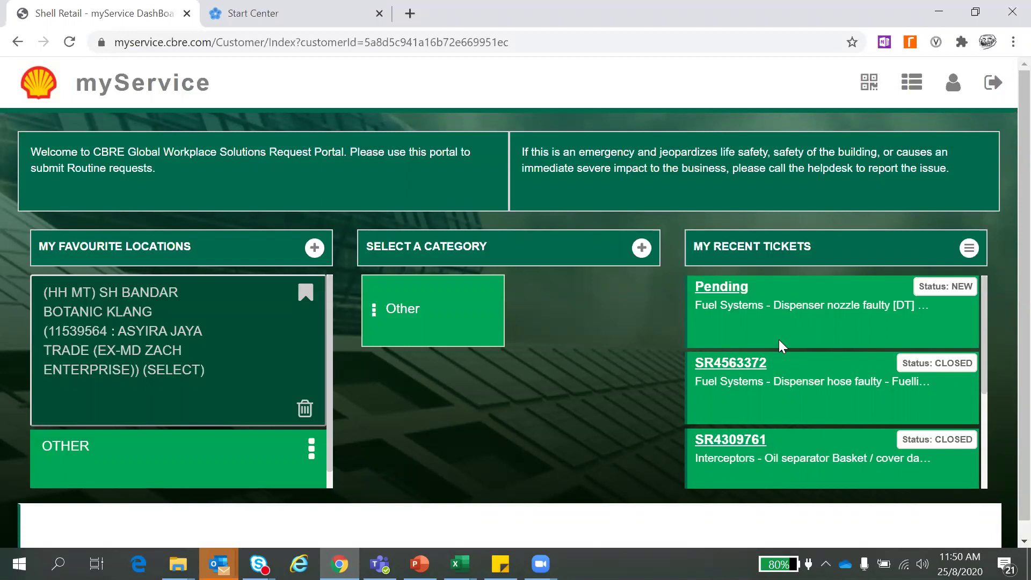
- Pick the favourite Bandar Botanic Klang location and start a request under the Other category
left_click(219, 312)
left_click(455, 314)
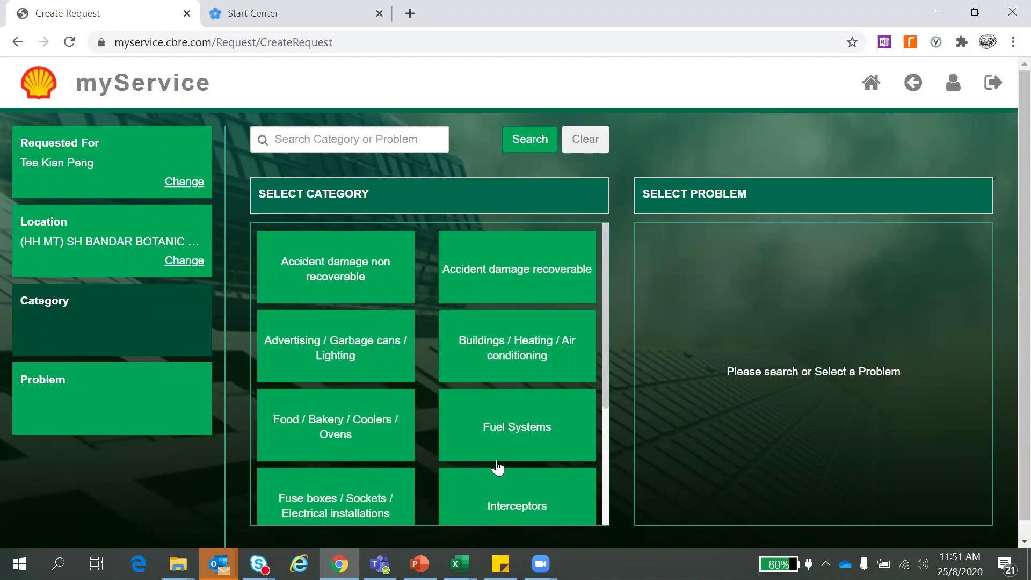
- Choose Fuel Systems as the new request's category
scroll(497, 451, "down", 1)
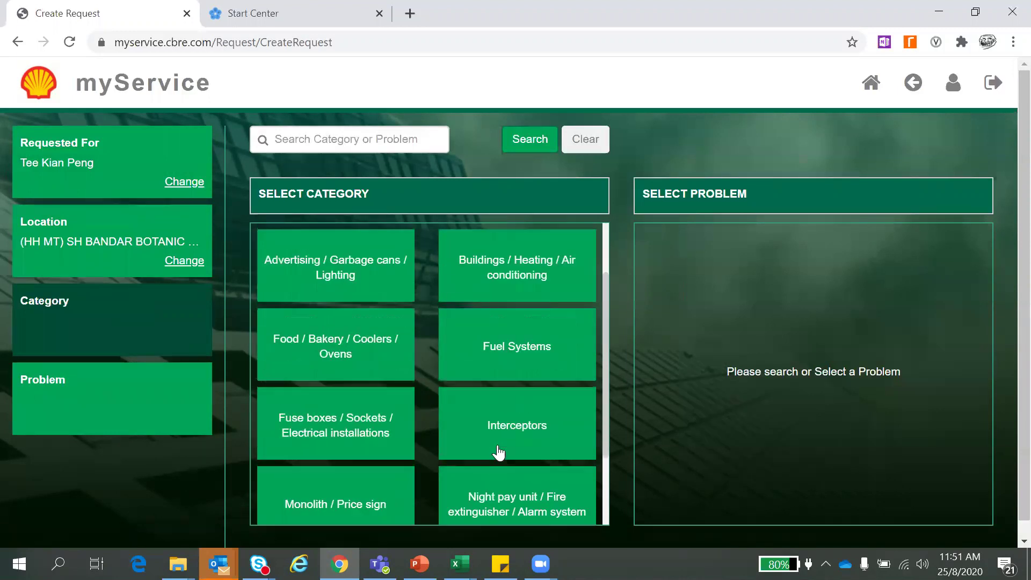
left_click(526, 346)
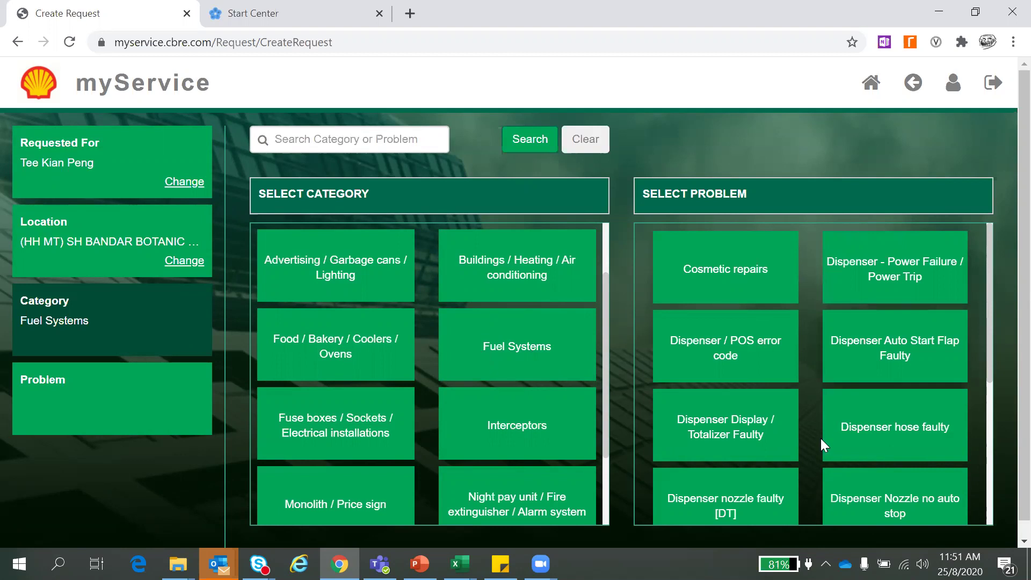
- Select Dispenser Display / Totalizer Faulty as the problem and begin entering the service area
left_click(735, 413)
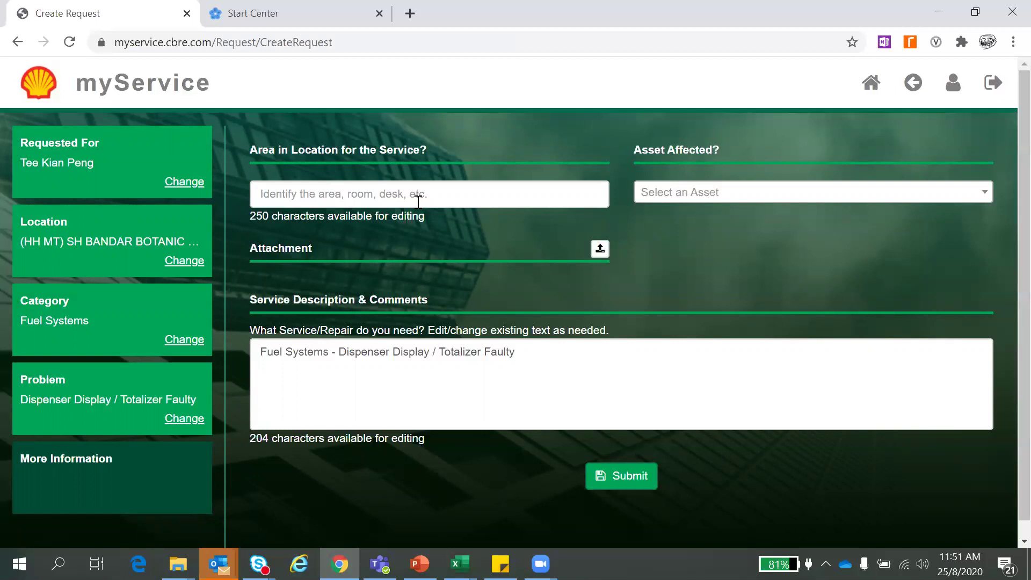
left_click(457, 202)
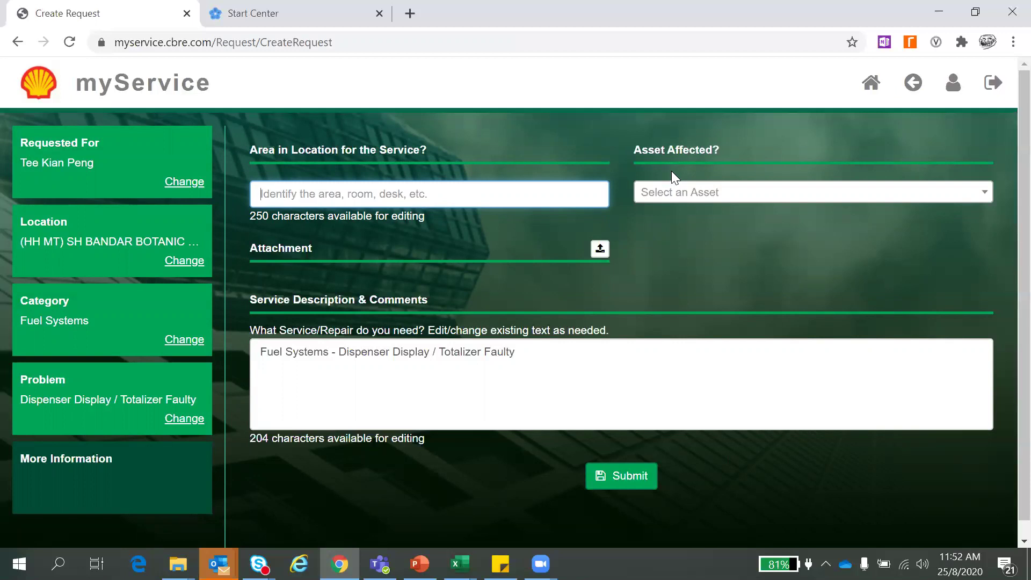
- Search assets for '15' and select DISPENSER (15 16) TATSUNO SSA 24421 4 hose PRESSURE
left_click(736, 198)
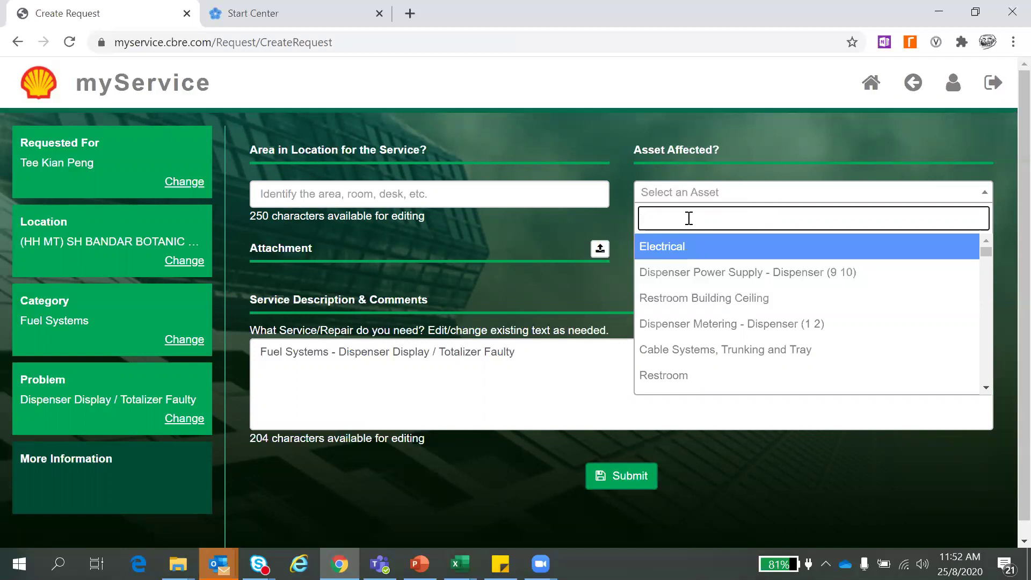
scroll(689, 218, "down", 1)
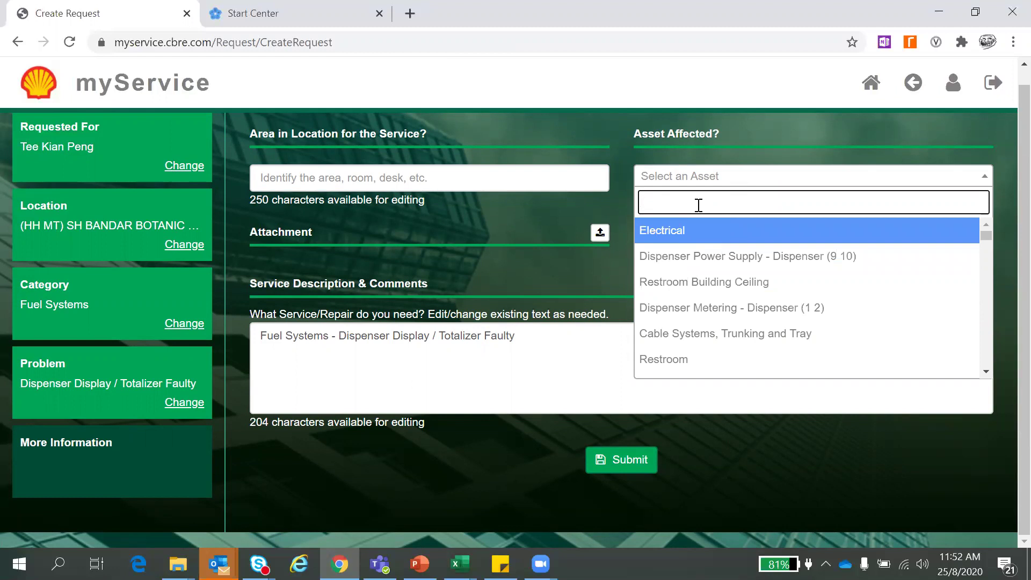
type("5")
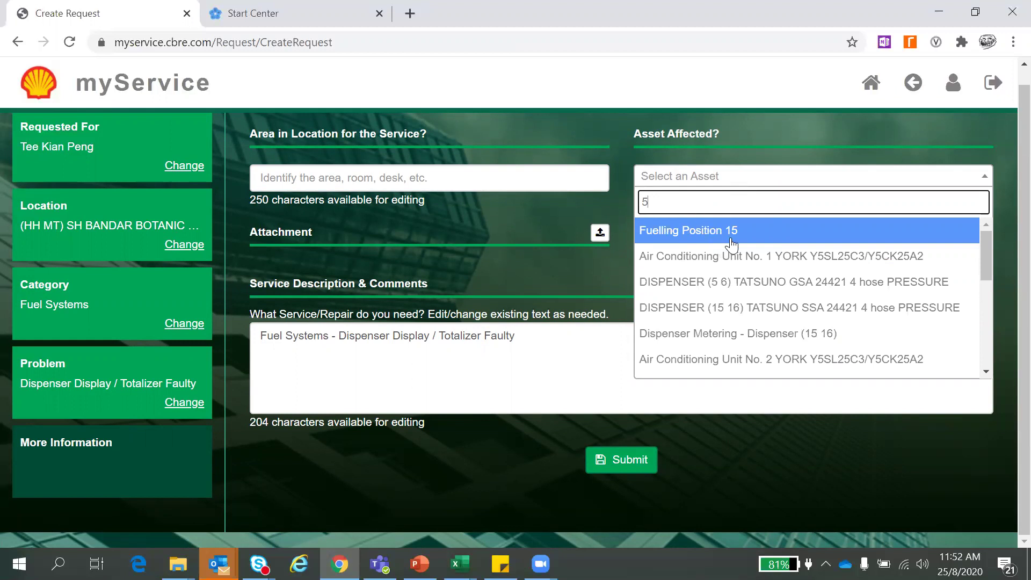
key("BackSpace")
type("15")
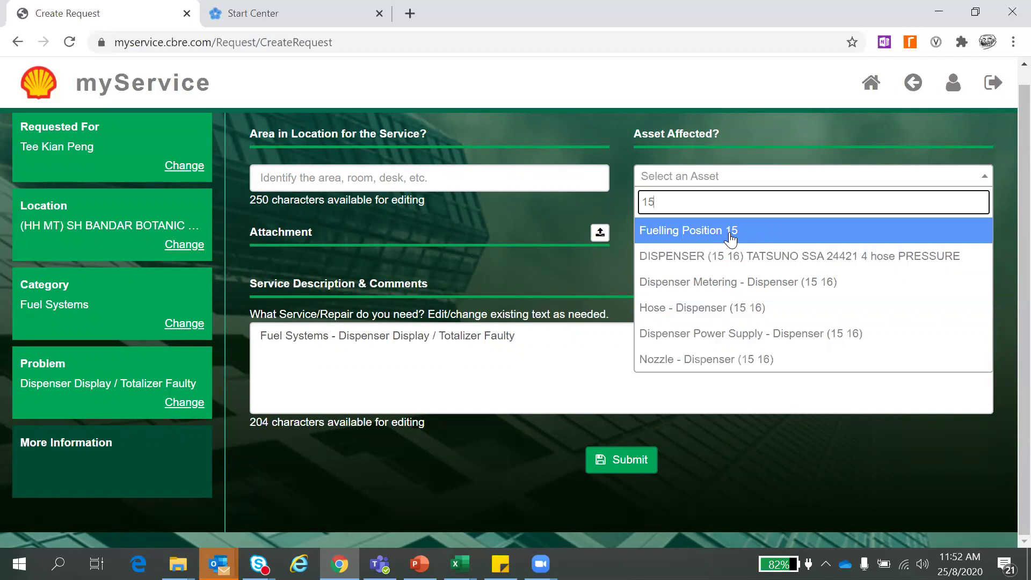
left_click(750, 262)
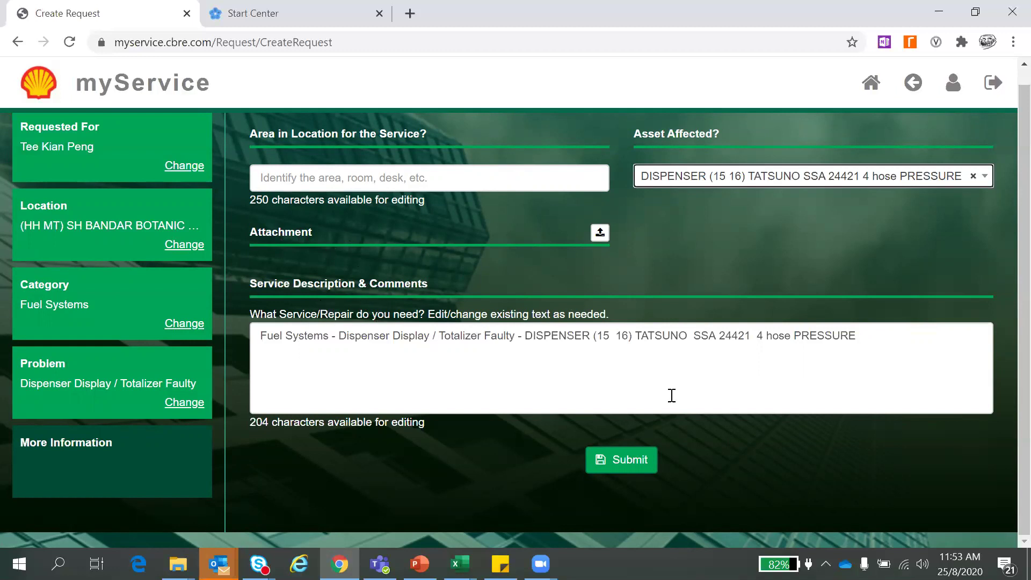
- Place the cursor after the DISPENSER (15 16) TATSUNO text in the service description
left_click(930, 350)
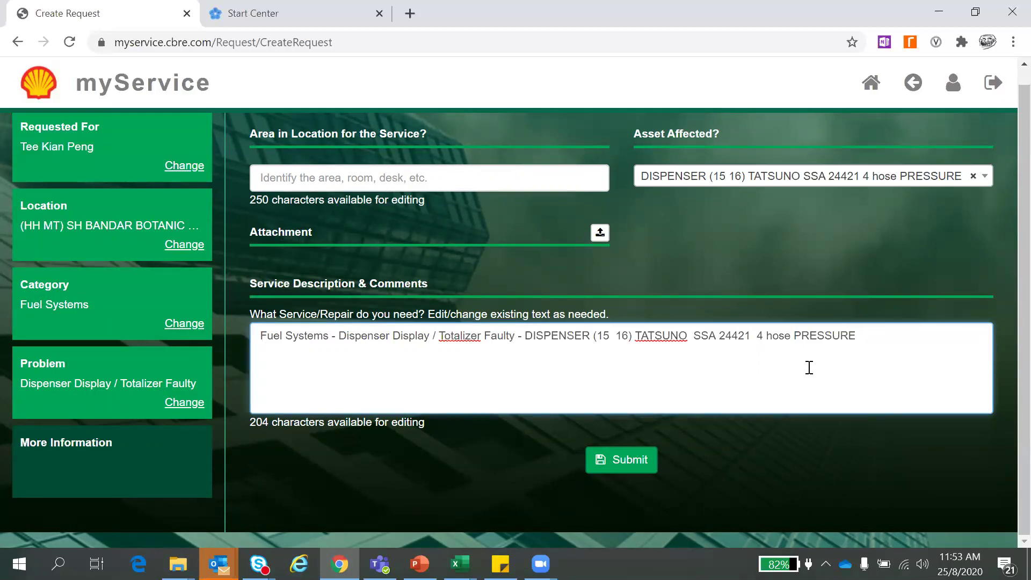
- Append '- Display Light not clear (still in use)' to the service description
type("-")
type(" Display Ligh")
type("t unl")
type("it")
type(" d")
key("BackSpace")
key("BackSpace")
key("BackSpace")
key("BackSpace")
key("BackSpace")
key("BackSpace")
key("BackSpace")
type("not clear ")
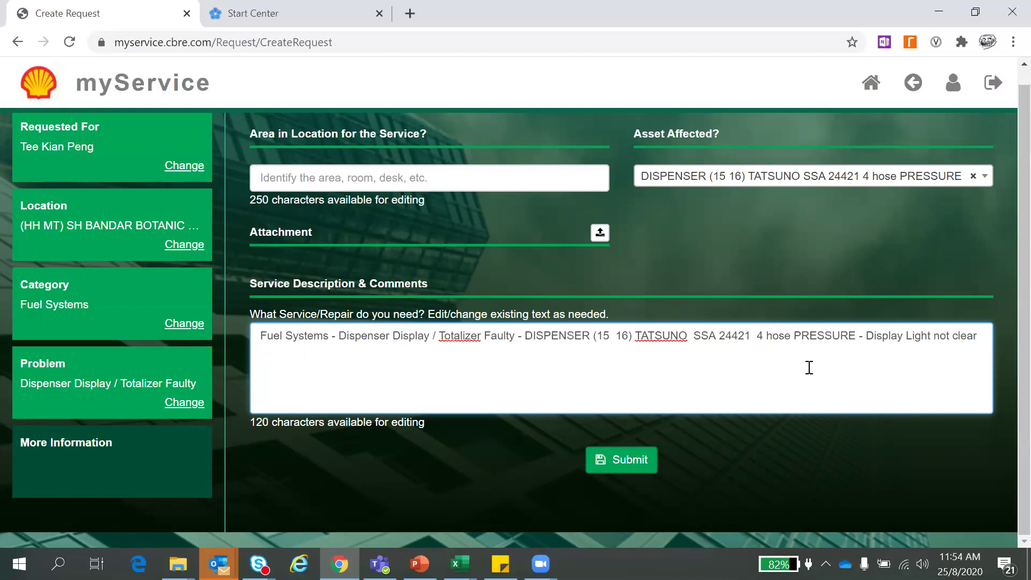
type("(")
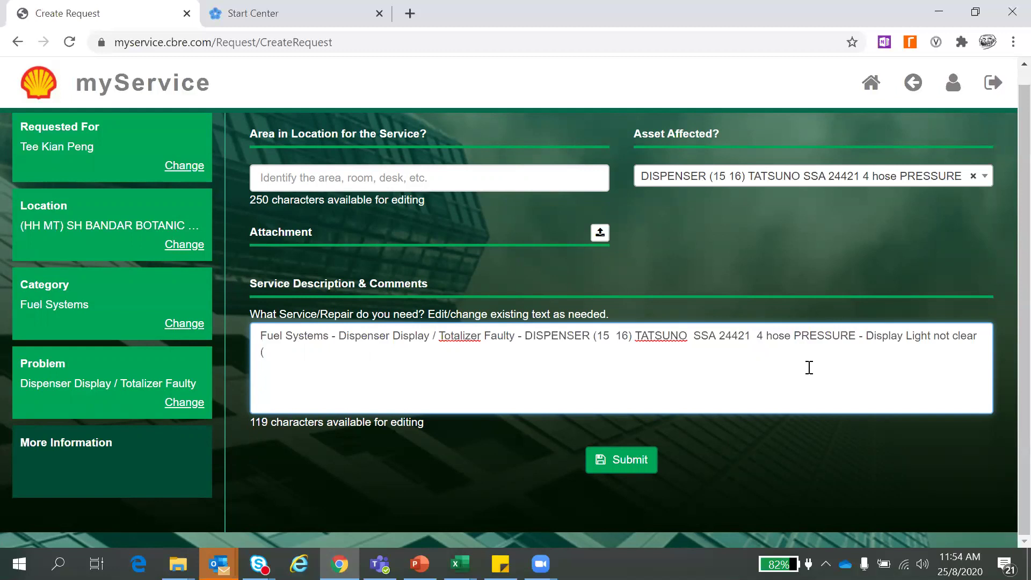
type("still in use")
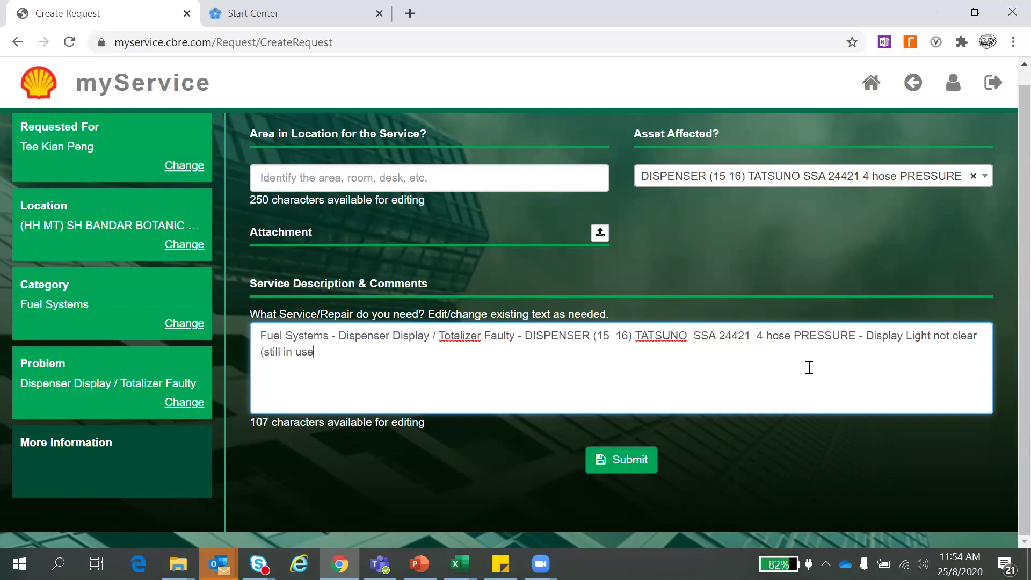
type(")")
- Submit the dispenser display request and confirm it, returning to the dashboard
left_click(627, 461)
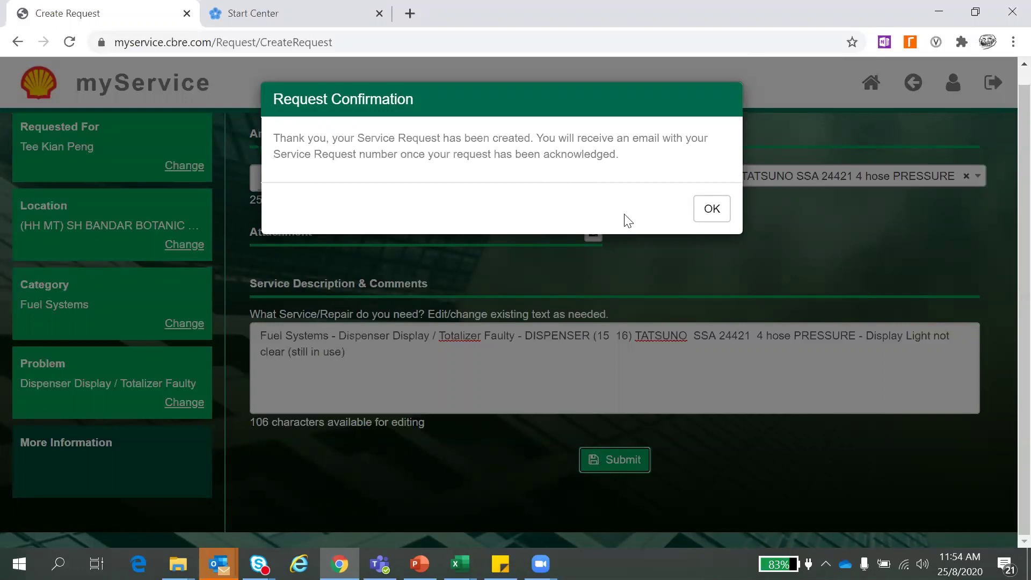
left_click(712, 210)
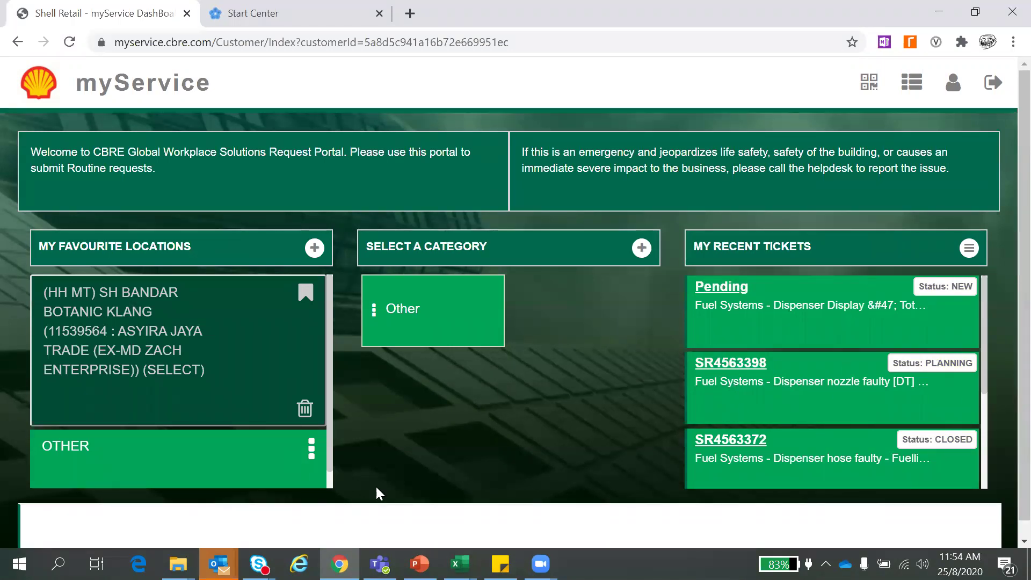
left_click(419, 563)
left_click(107, 221)
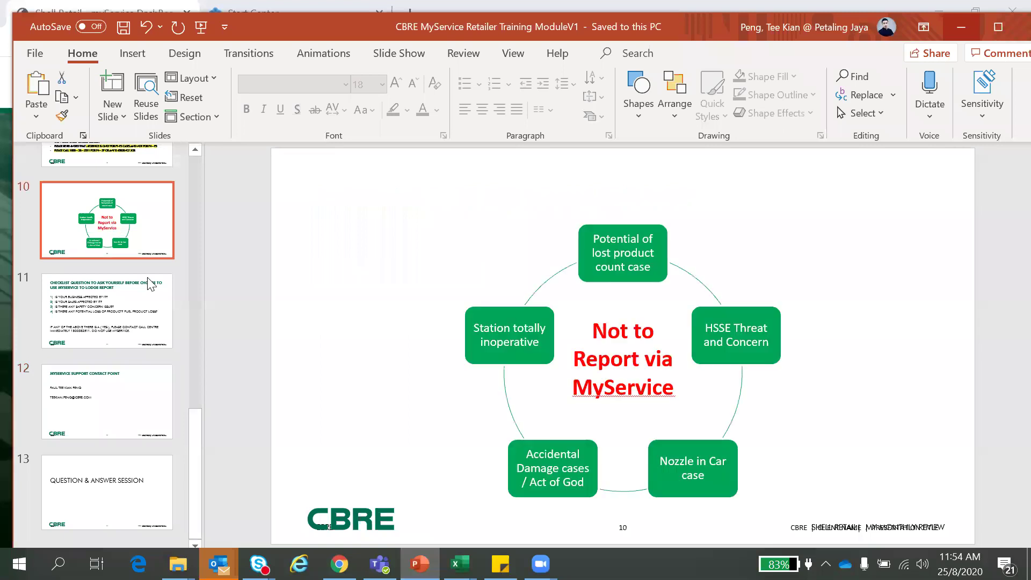
scroll(110, 231, "up", 2)
left_click(113, 236)
left_click(121, 254)
scroll(144, 315, "up", 2)
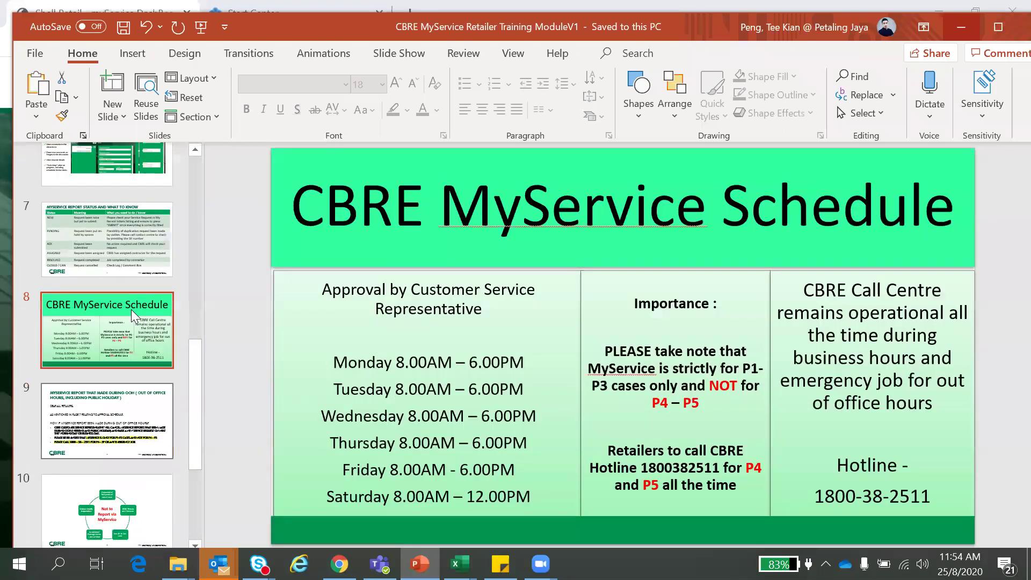
left_click(144, 317)
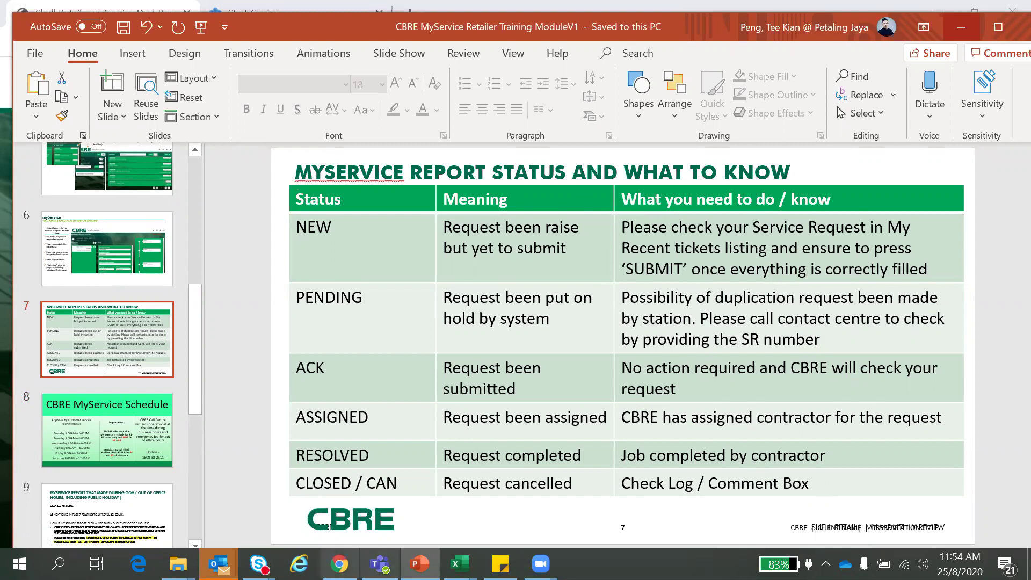
left_click(339, 564)
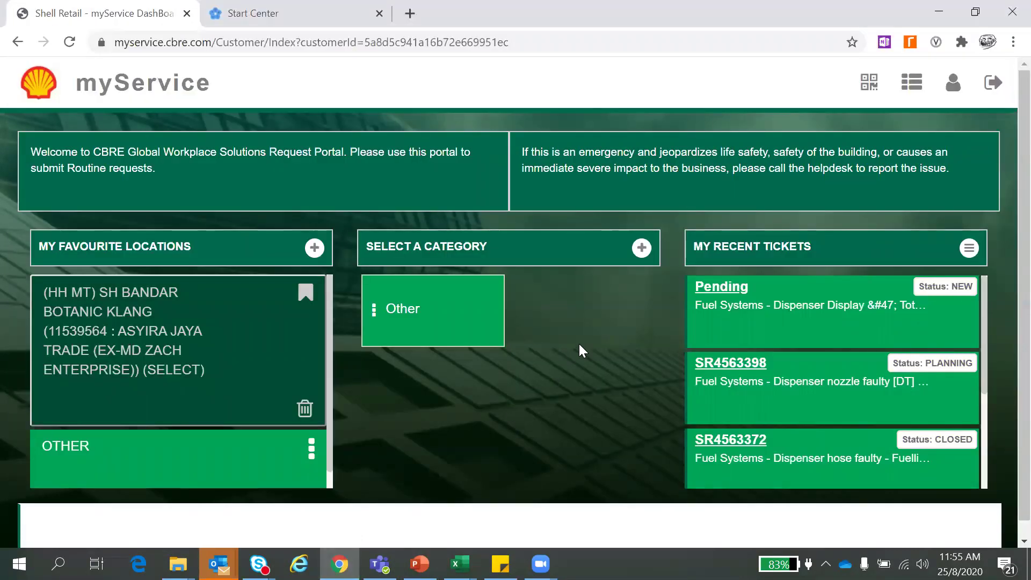
scroll(579, 350, "down", 1)
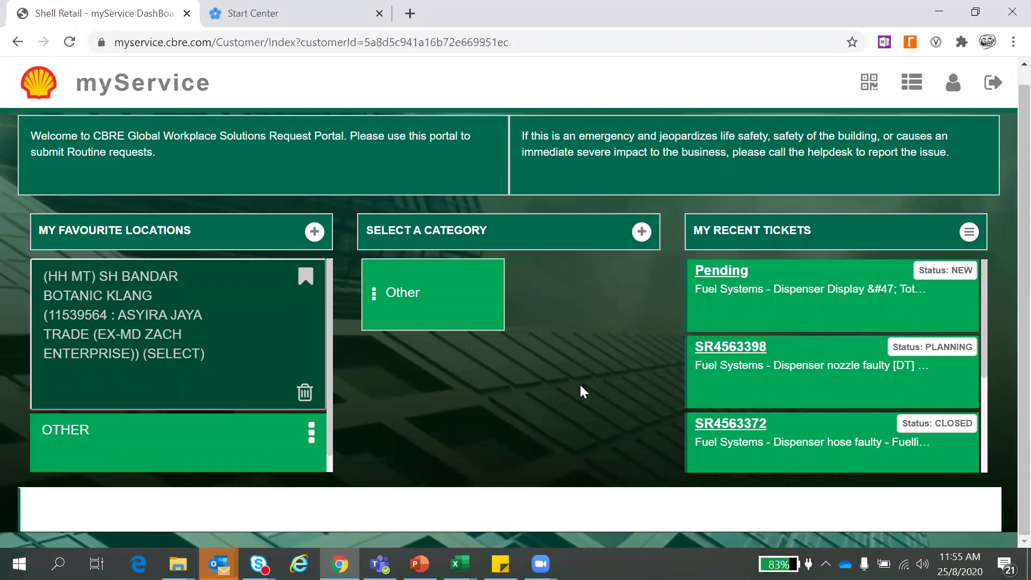
scroll(580, 379, "up", 1)
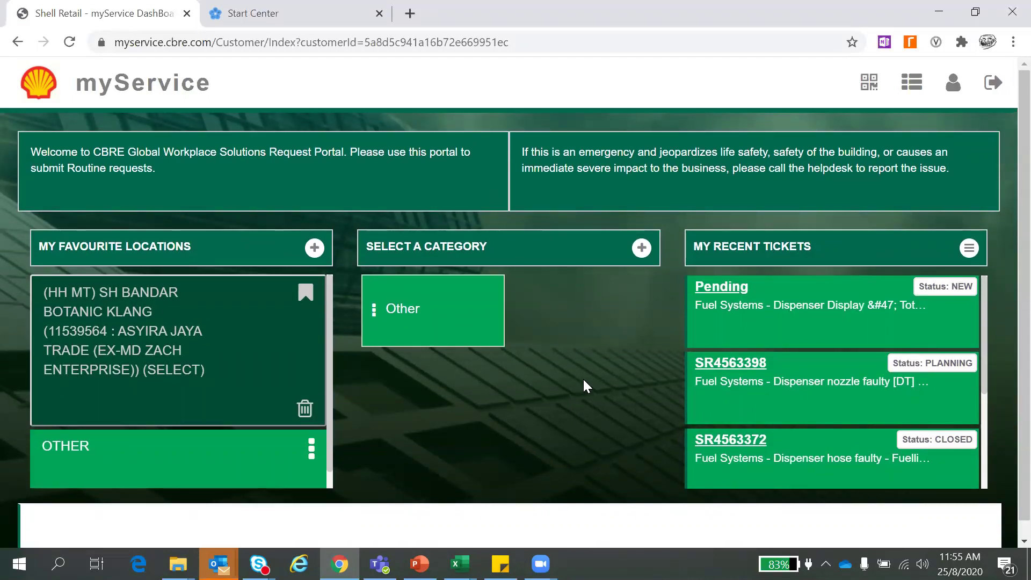